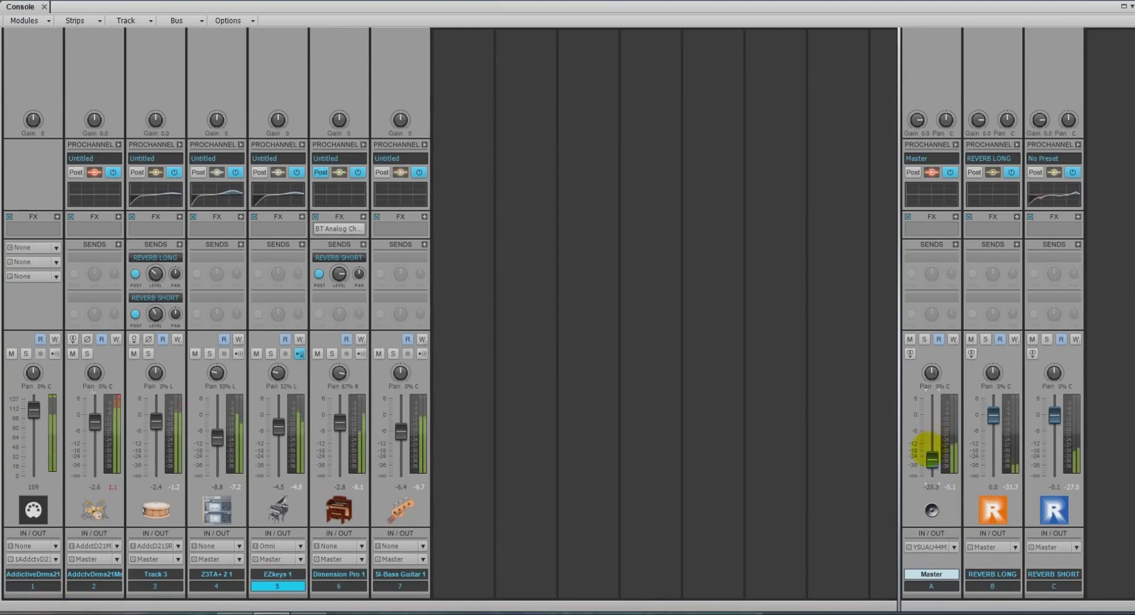
Lower the Master bus fader to about -28.3 dB, and stop playback in the track view
drag(930, 452, 893, 449)
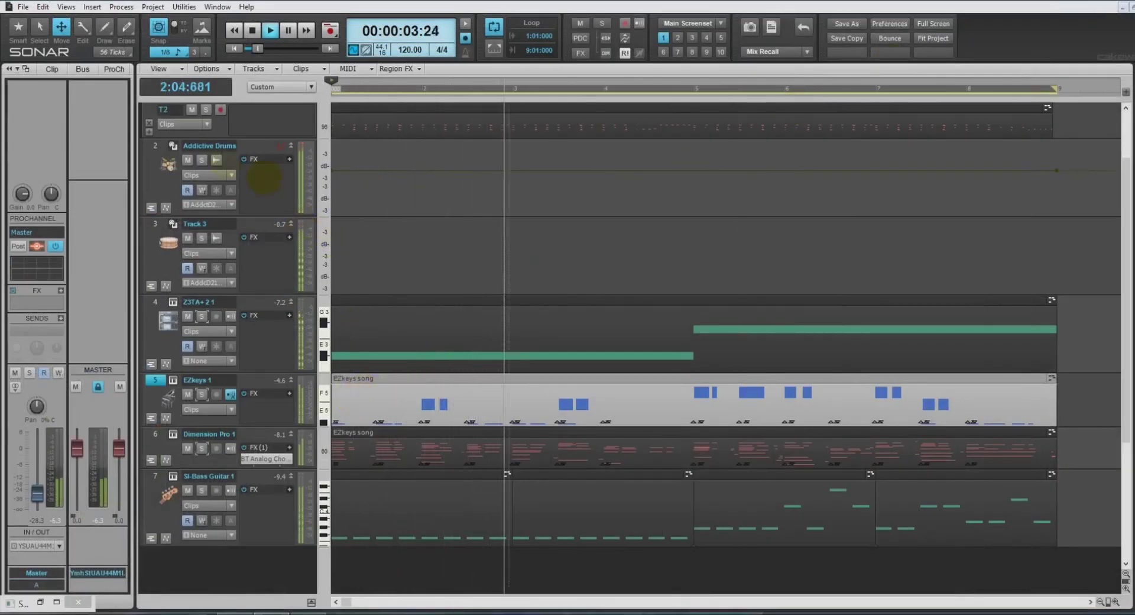
scroll(1123, 248, up, 2)
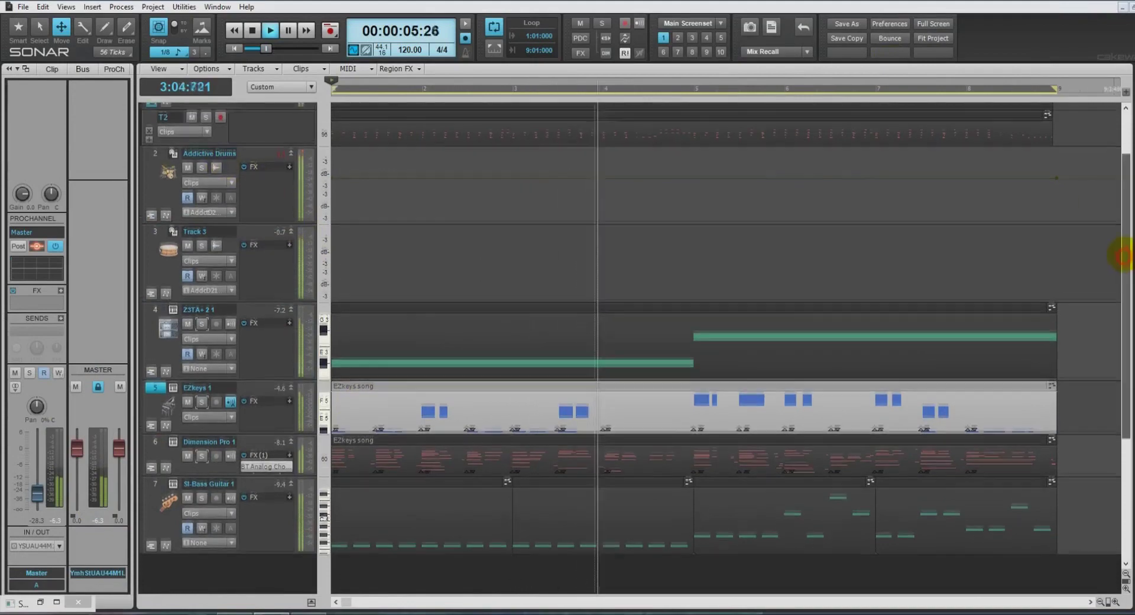
drag(1123, 246, 1127, 203)
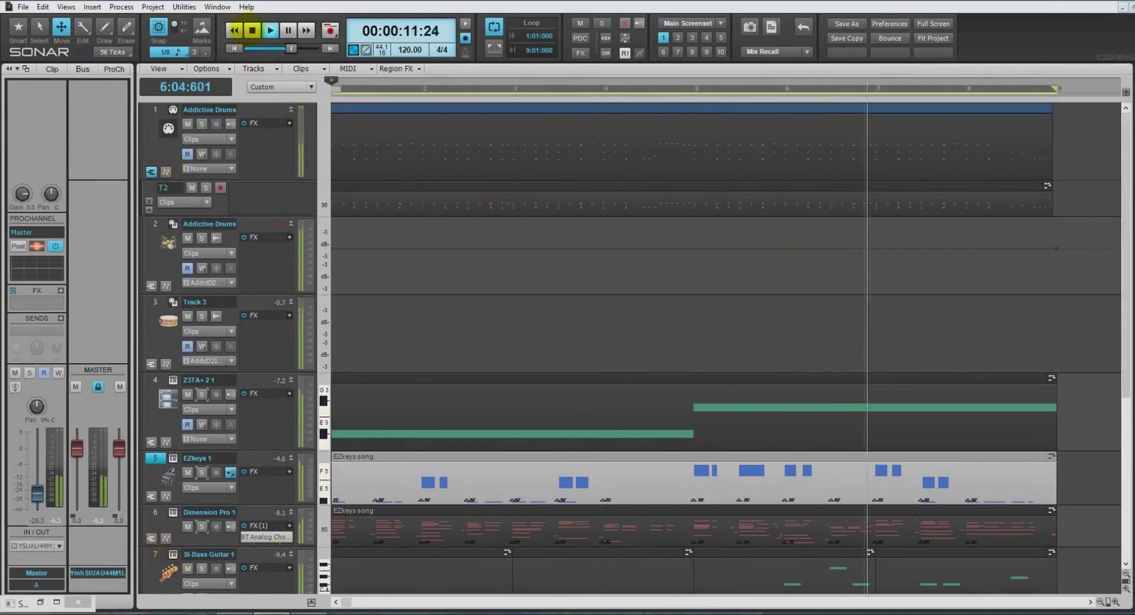
click(252, 30)
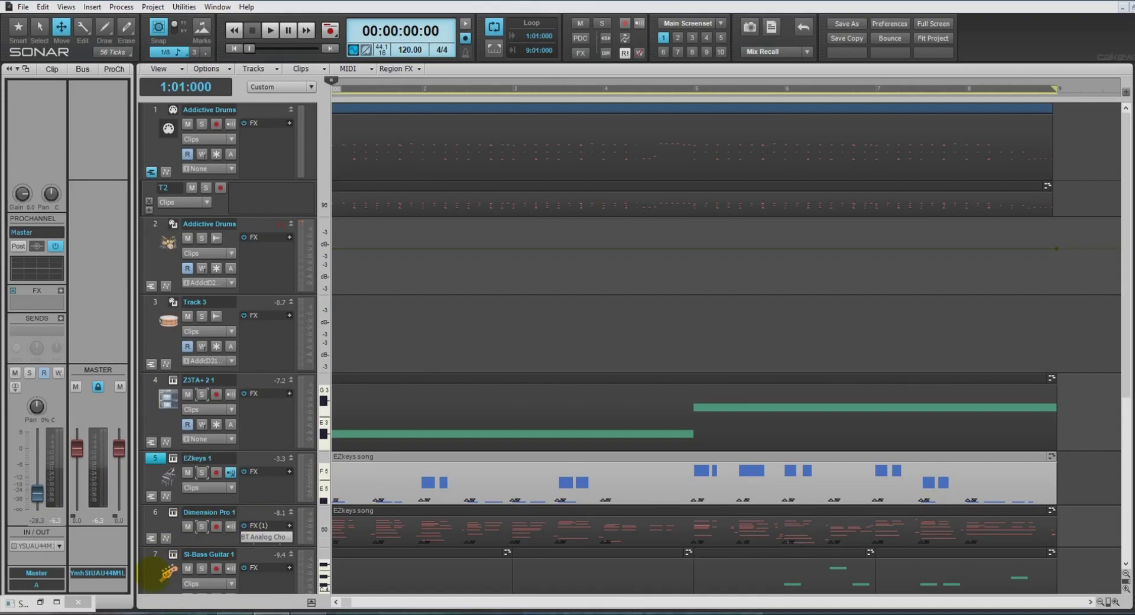
Play the song from the beginning and open the full-size Console
drag(1126, 337, 1127, 356)
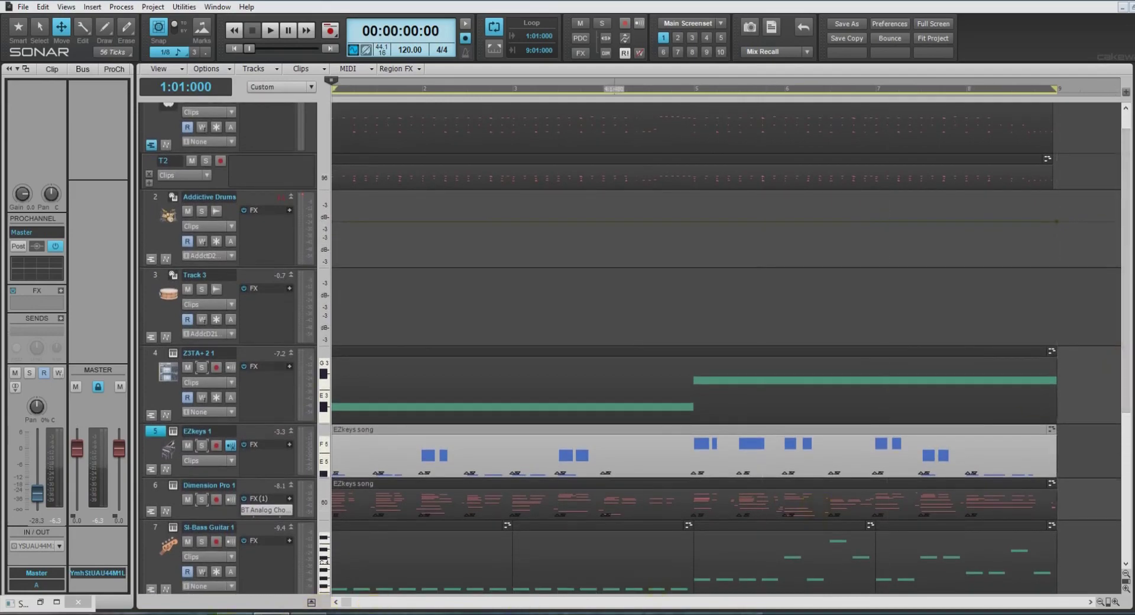
click(270, 30)
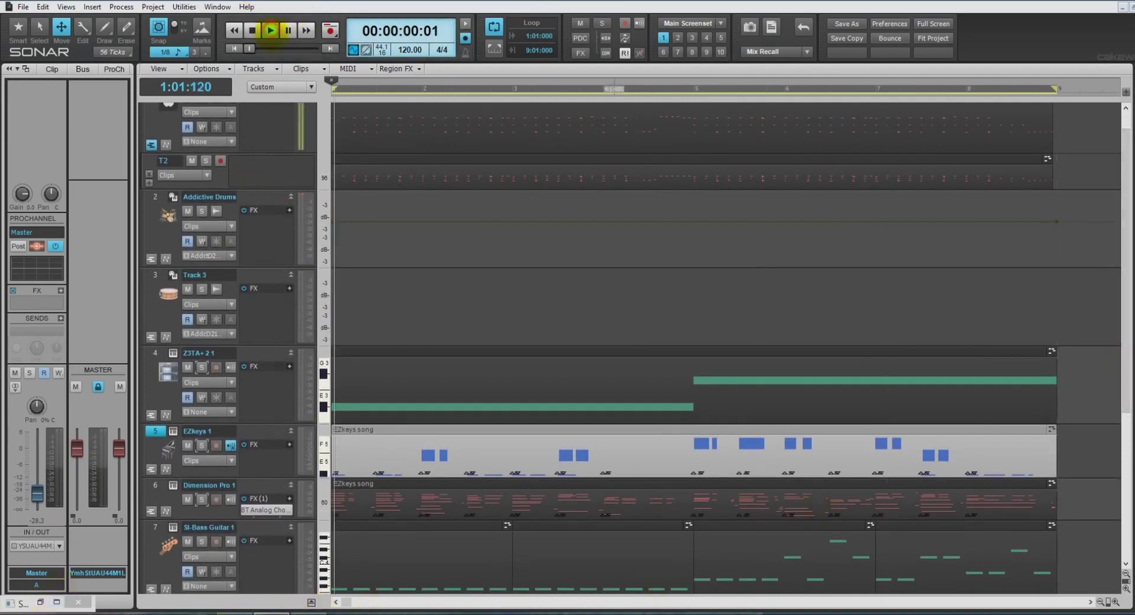
click(41, 601)
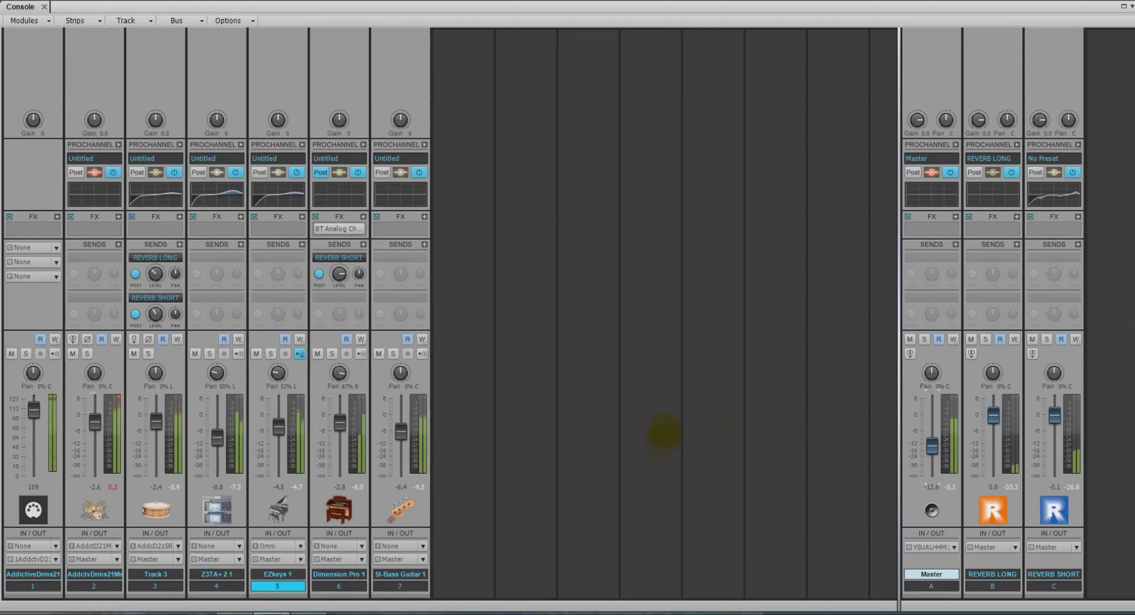
Solo the Addictive Drums tracks, add Z3TA+ 2 1 to the solo, and unsolo the drums
click(26, 354)
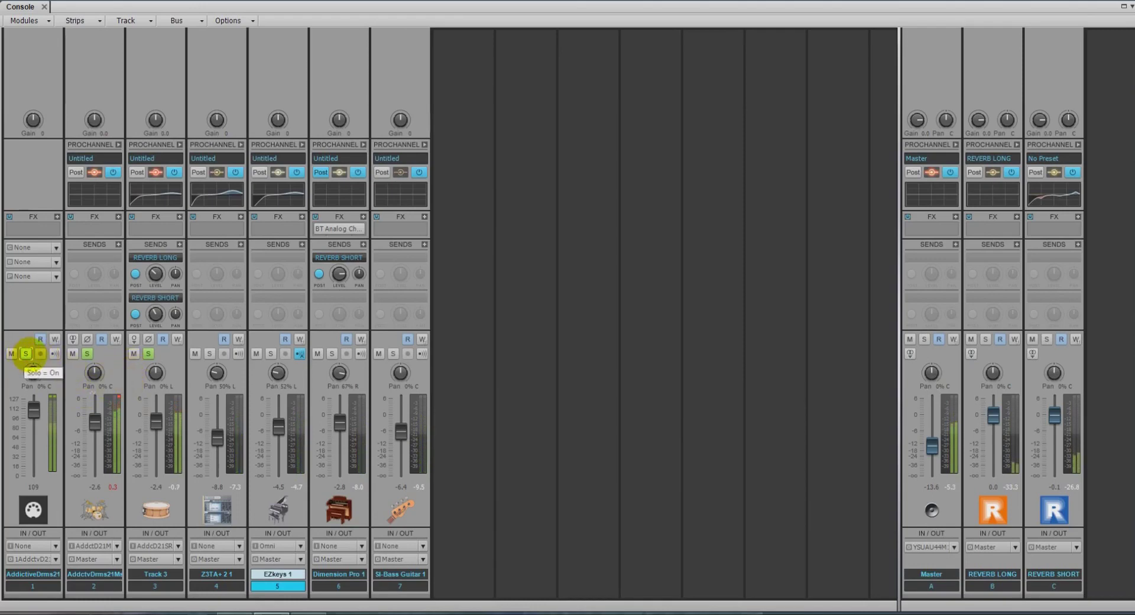
click(209, 354)
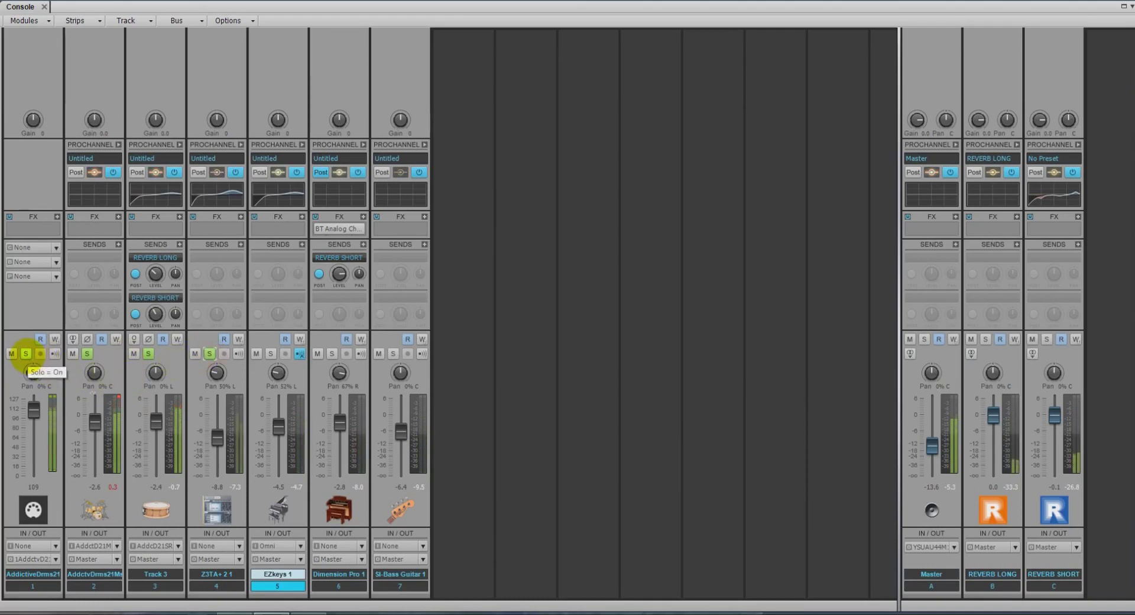
click(25, 353)
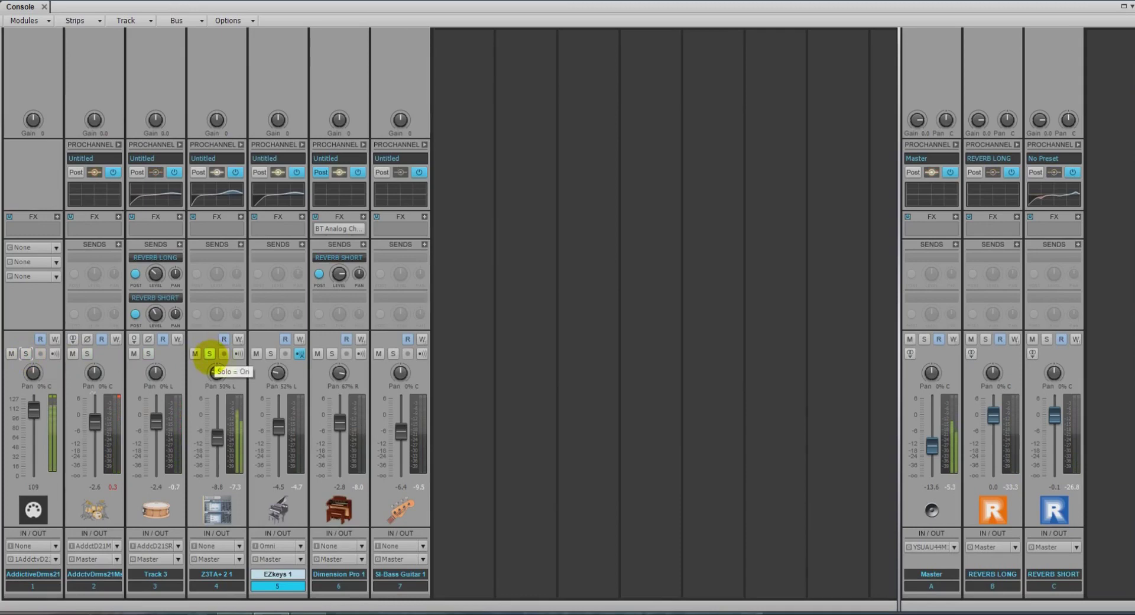
Audition EZkeys 1, Dimension Pro 1 and SI-Bass Guitar 1 in turn with solo, and clear the remaining solo
click(270, 354)
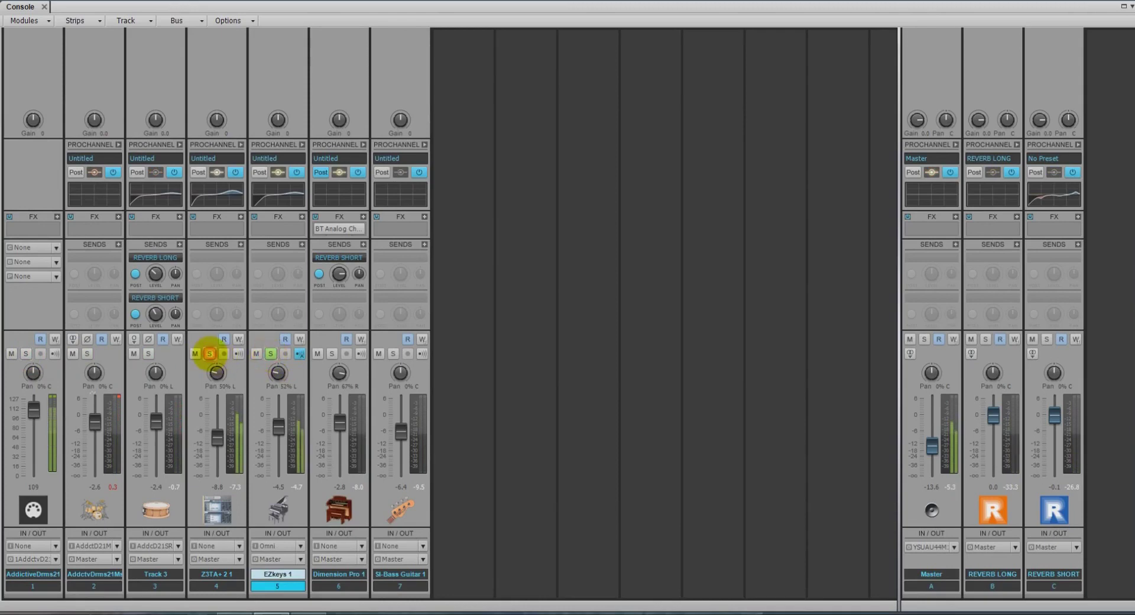
click(209, 353)
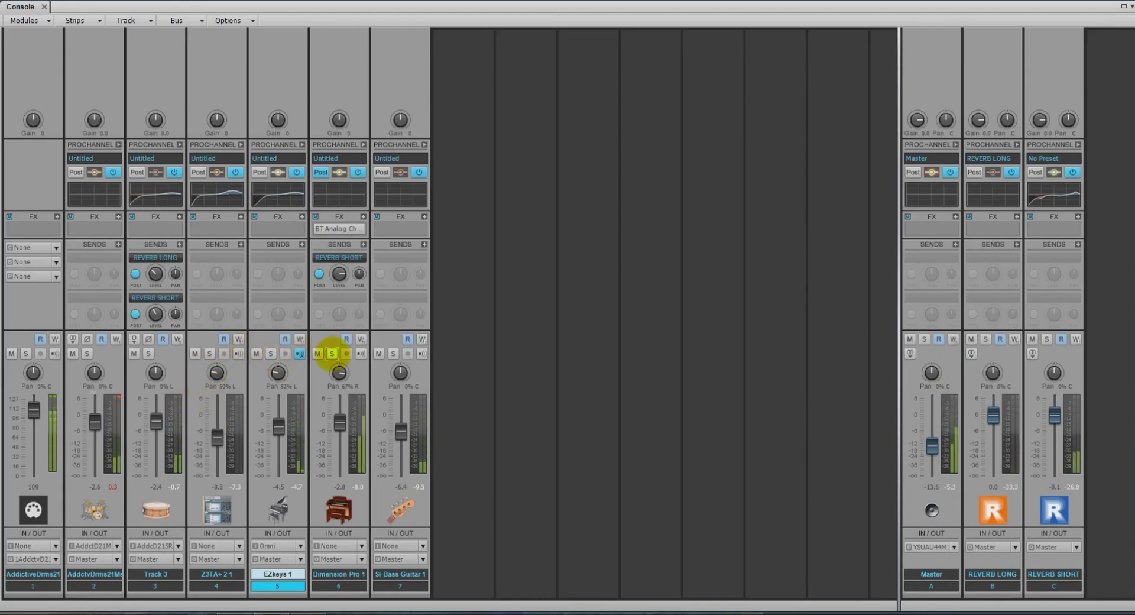
click(331, 354)
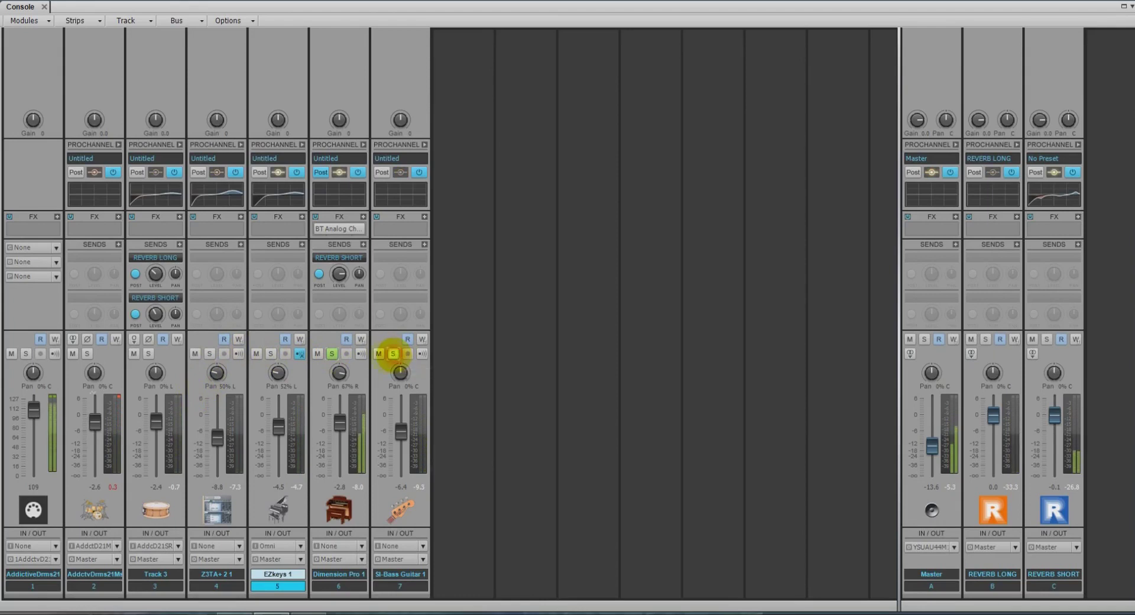
click(392, 353)
click(332, 354)
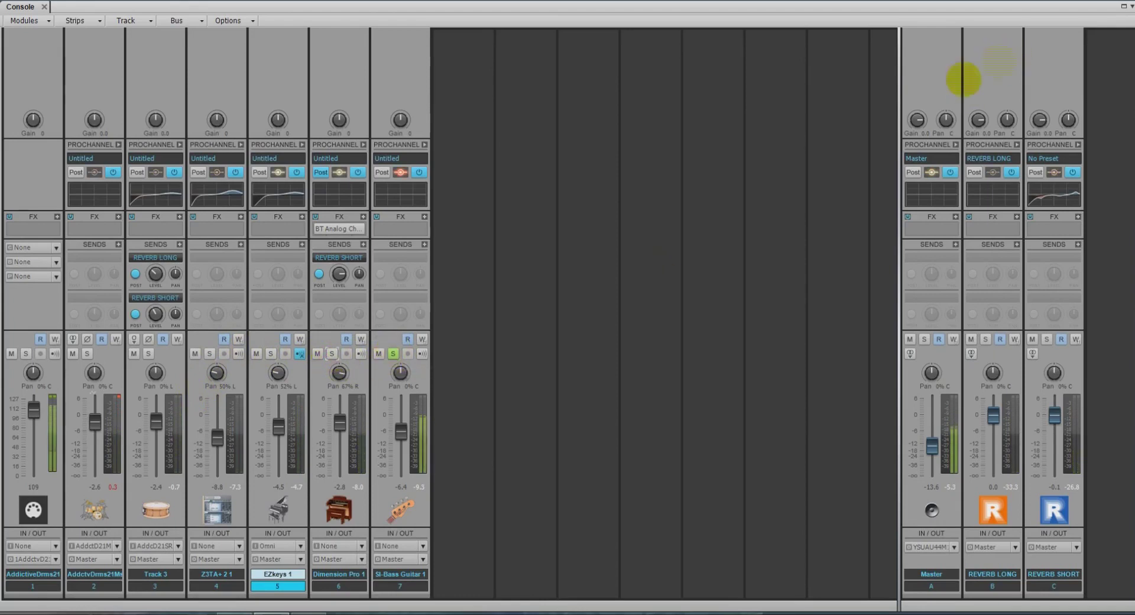
click(393, 354)
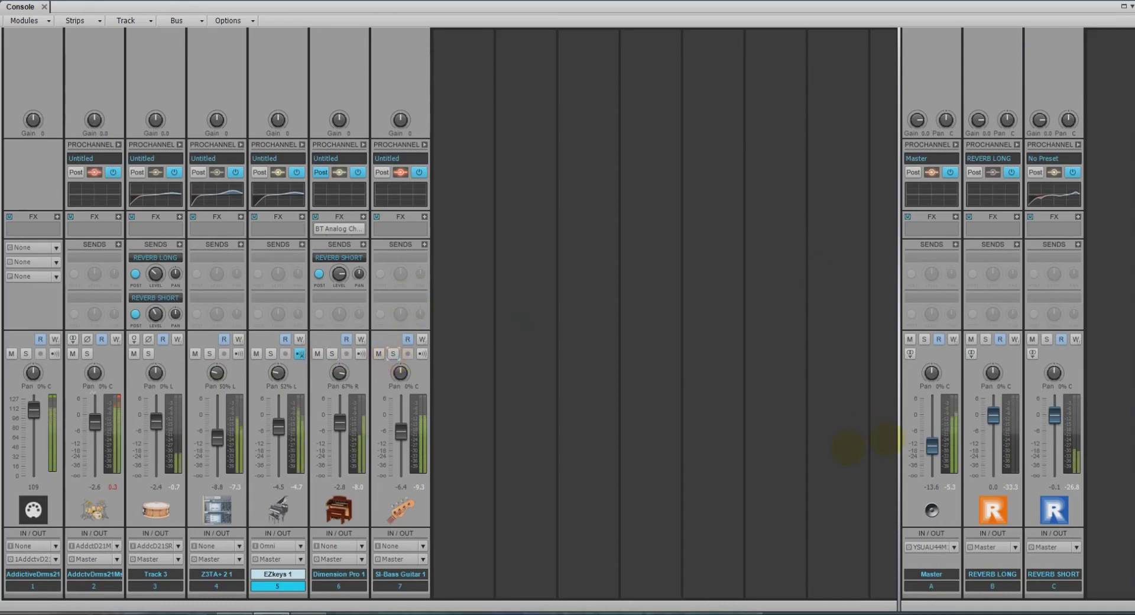
Lower the Master bus fader to about -23.6 dB, and stop playback in the track view
drag(933, 446, 933, 451)
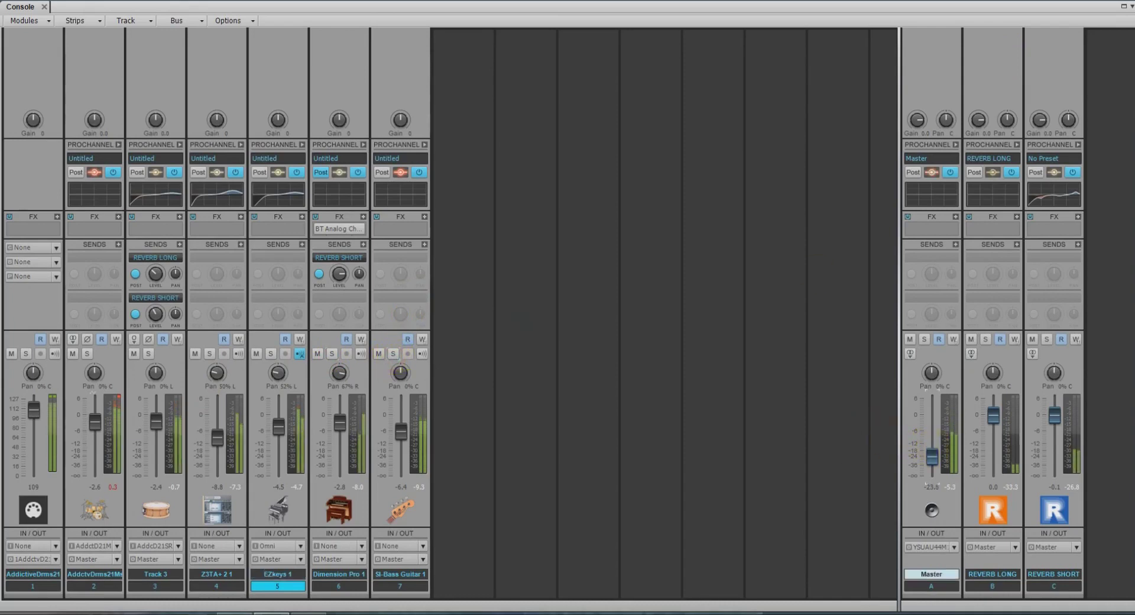
click(1124, 6)
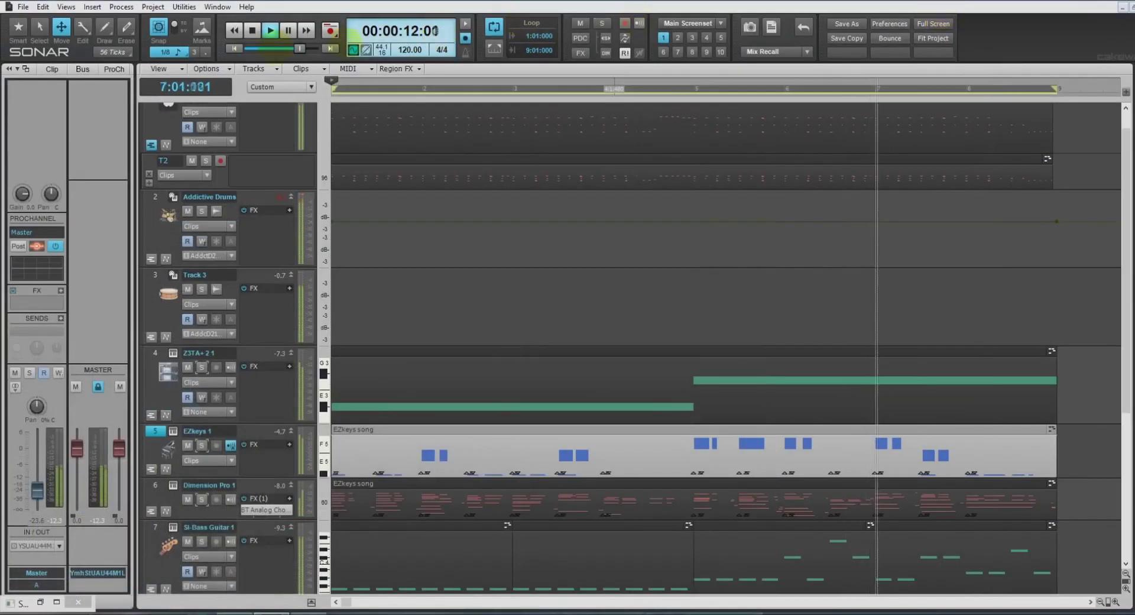
click(252, 31)
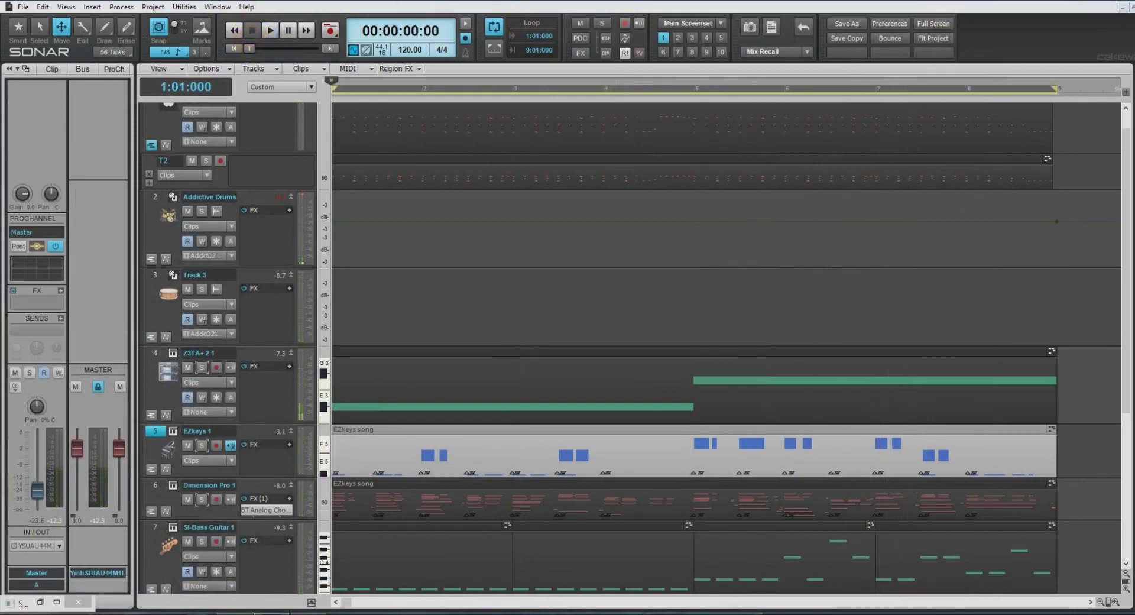
Open the Addictive Drums 2 instrument from the first track, view its Beats page, and close it
scroll(1126, 252, up, 1)
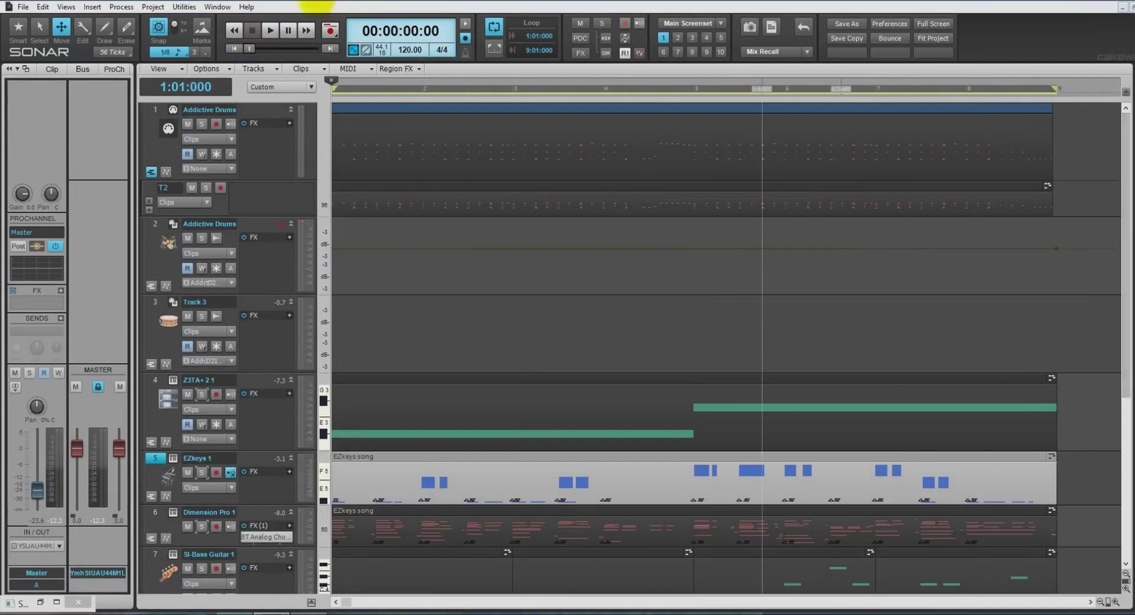
click(171, 111)
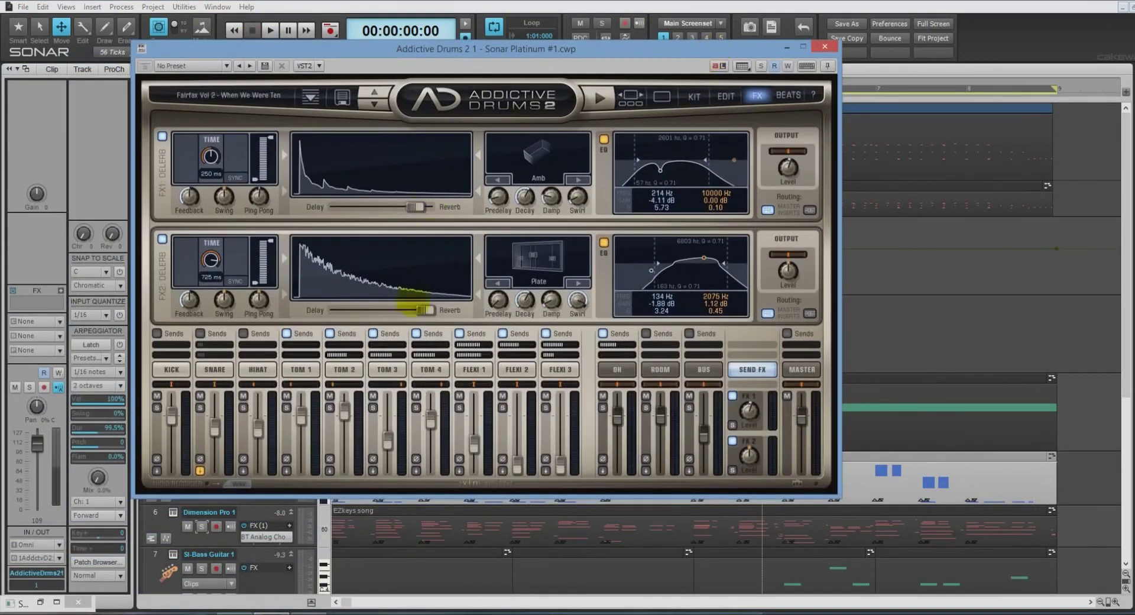
click(788, 94)
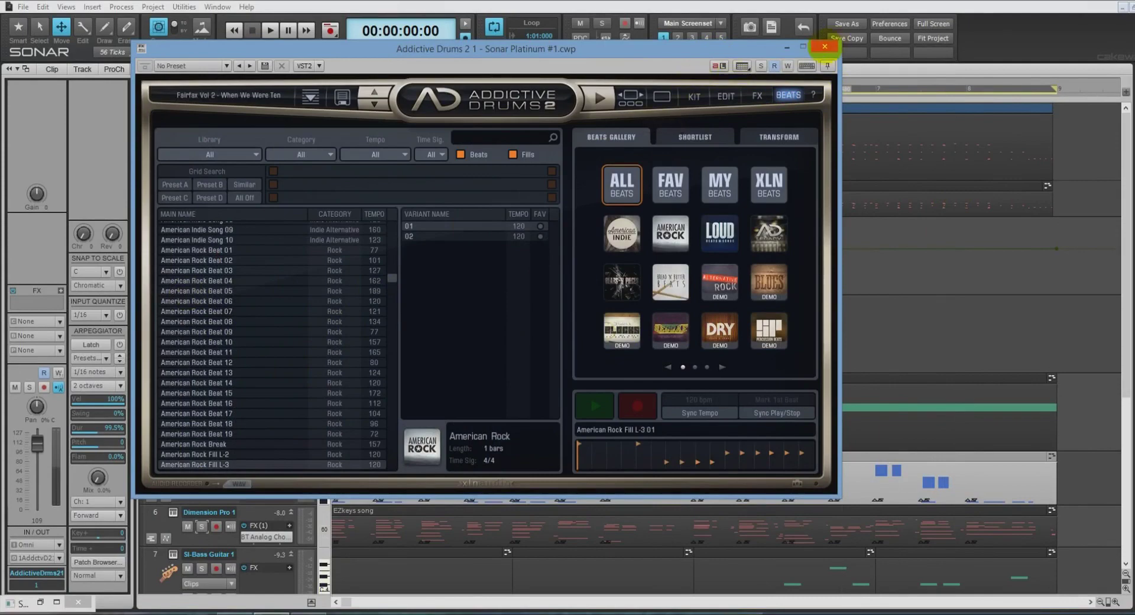
click(825, 47)
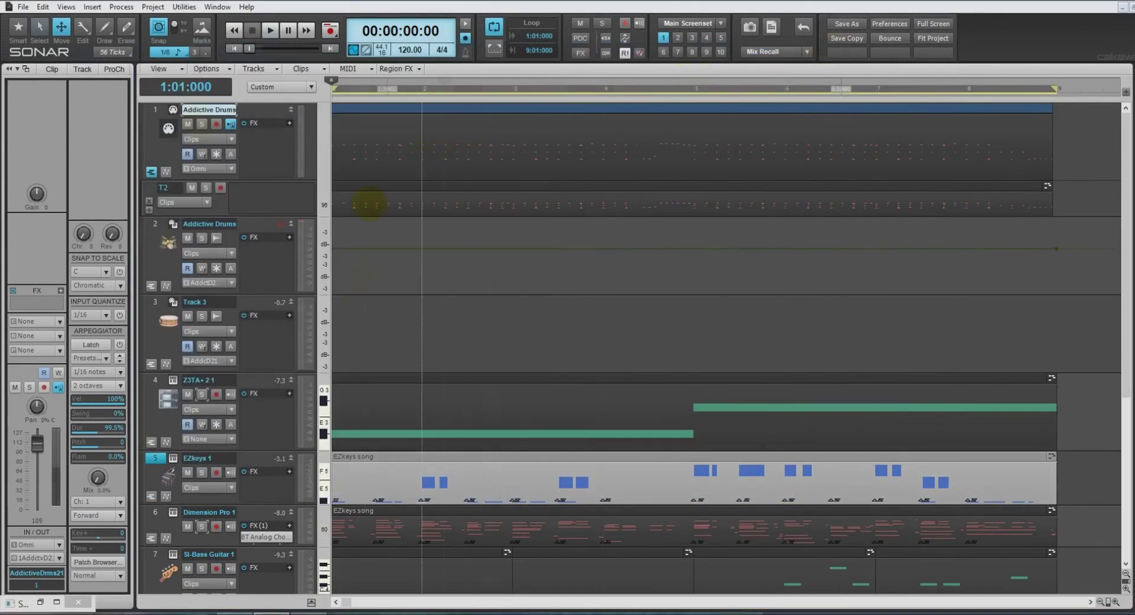
Play the song with the drum tracks soloed and add Z3TA+ 2 1 to the solo
key(space)
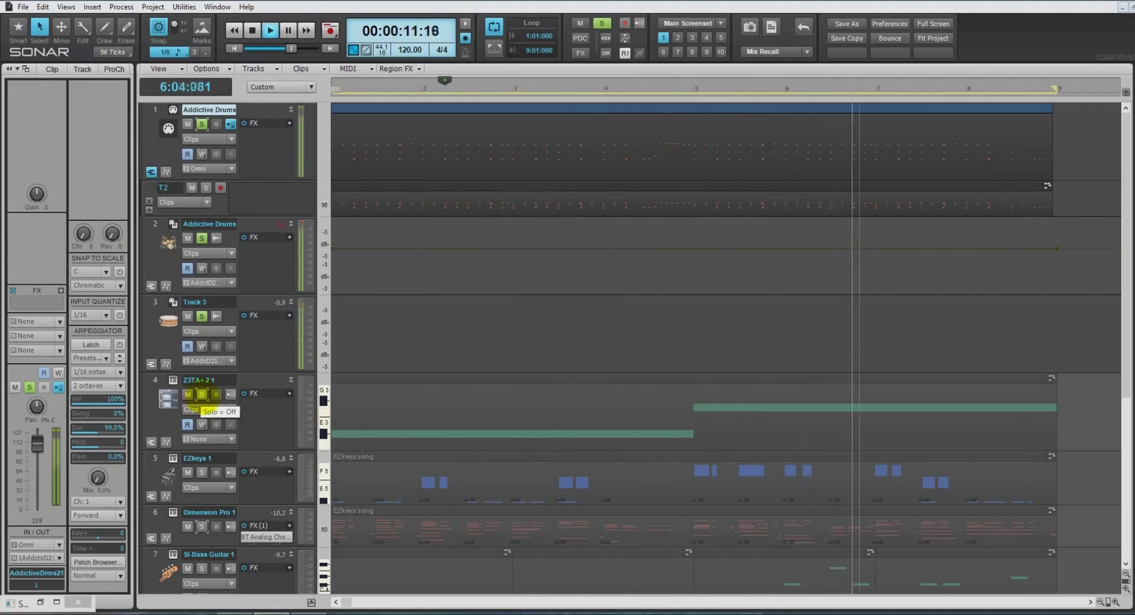
click(202, 394)
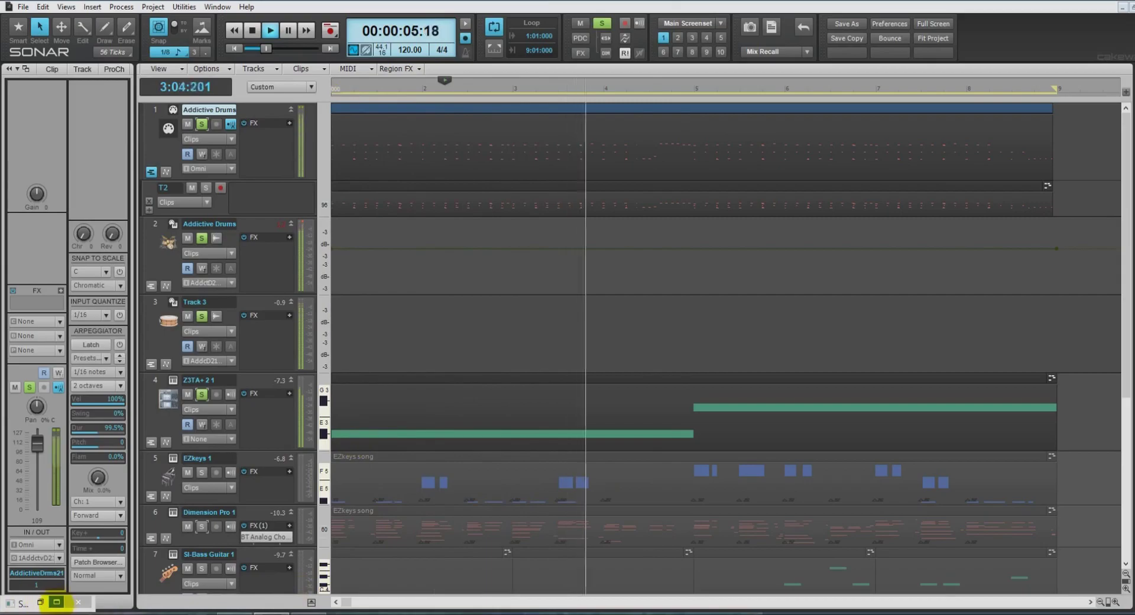
Adjust the Master bus fader in the Console during playback, raising it to about -11.9 dB and settling at about -20.1 dB
click(57, 601)
drag(932, 457, 933, 444)
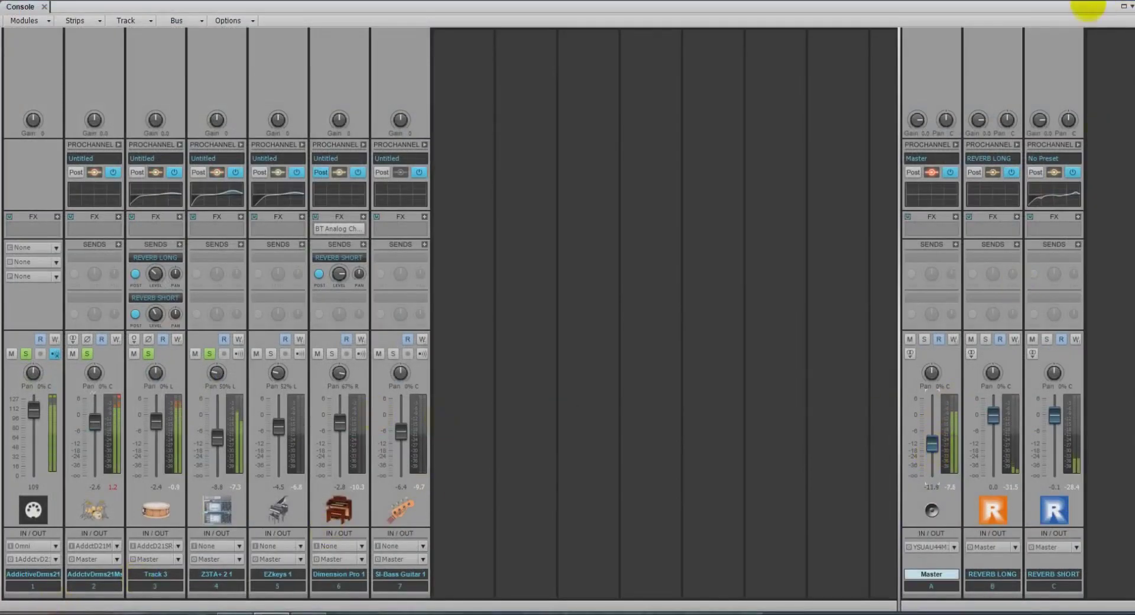
click(1092, 12)
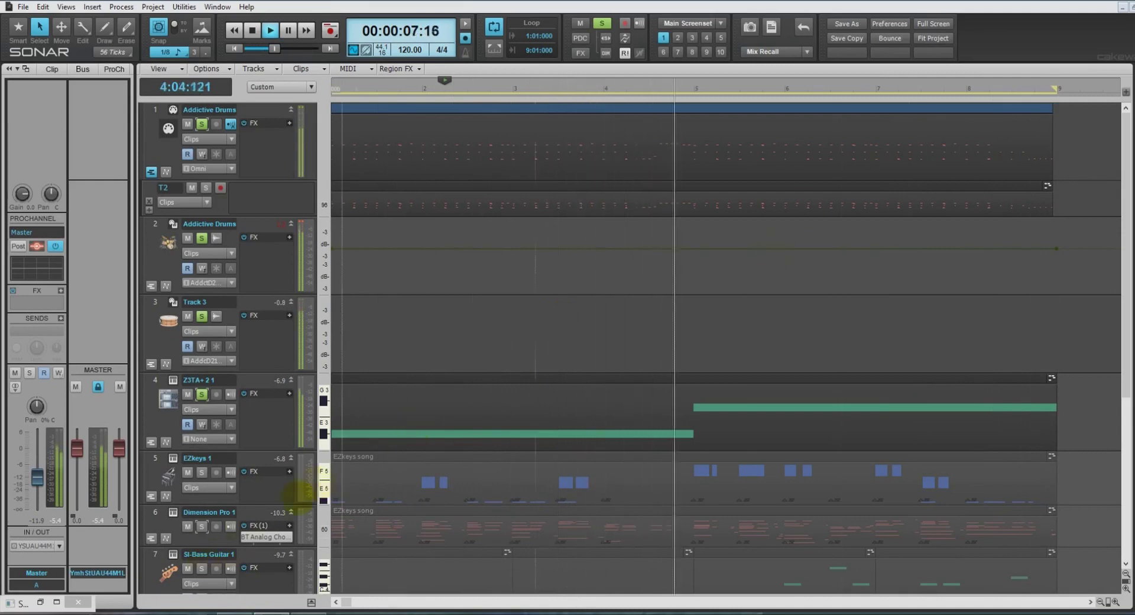
click(40, 602)
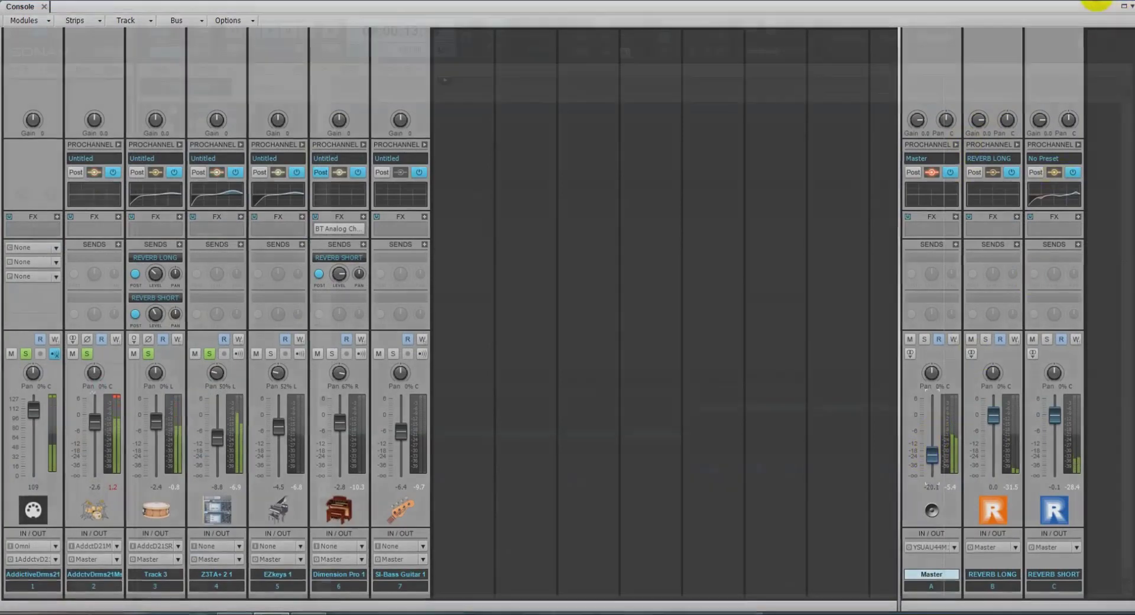
click(1123, 6)
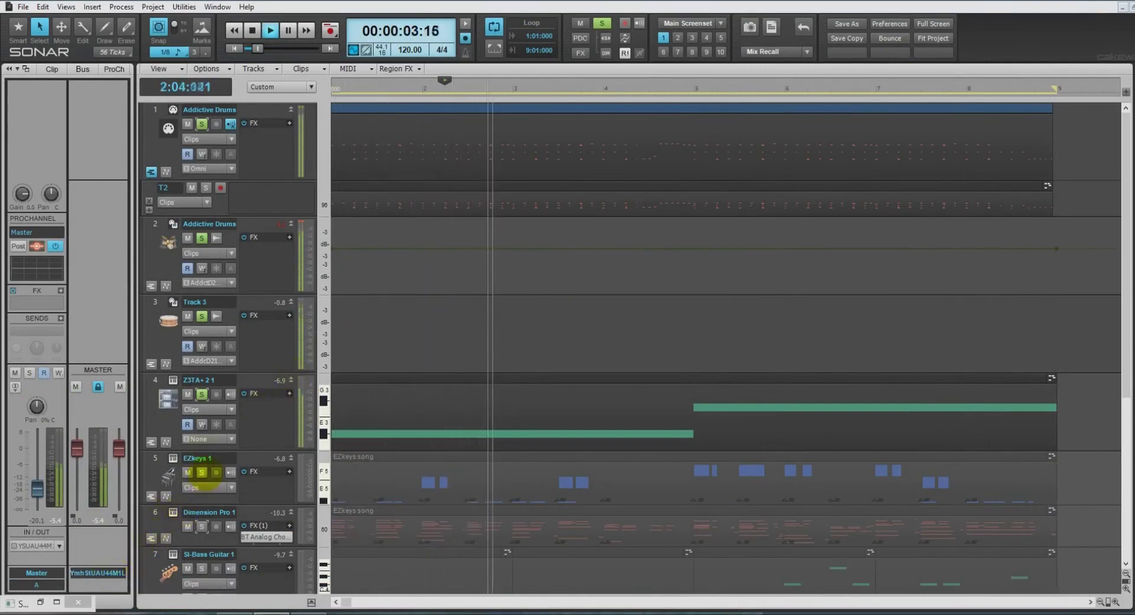
Add EZkeys 1 to the soloed tracks, and view its EZkeys instrument window during playback before closing it
click(201, 473)
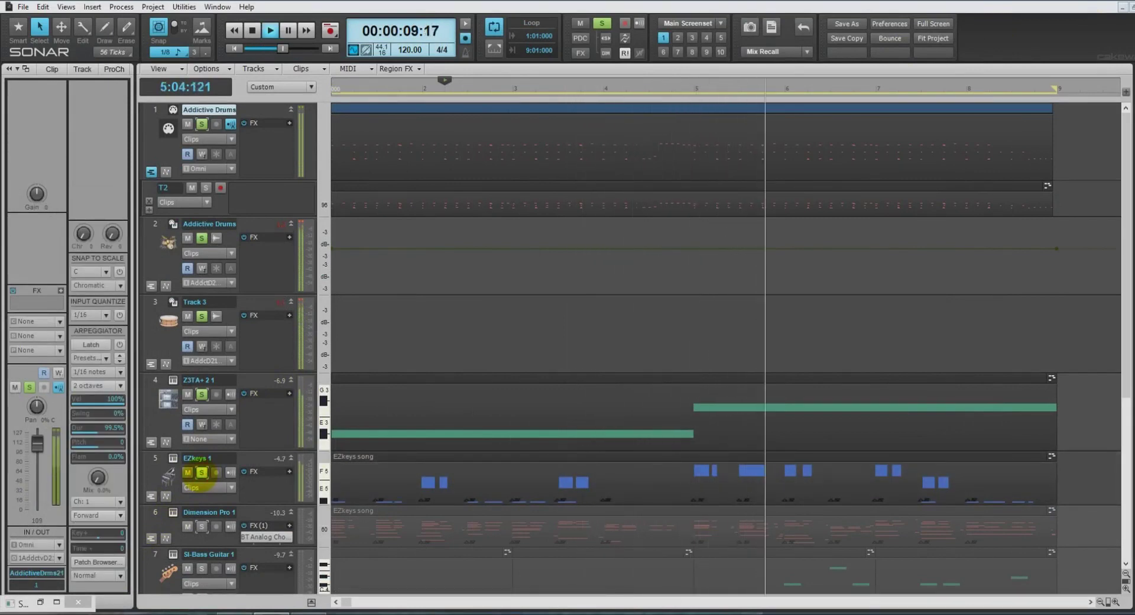
click(167, 466)
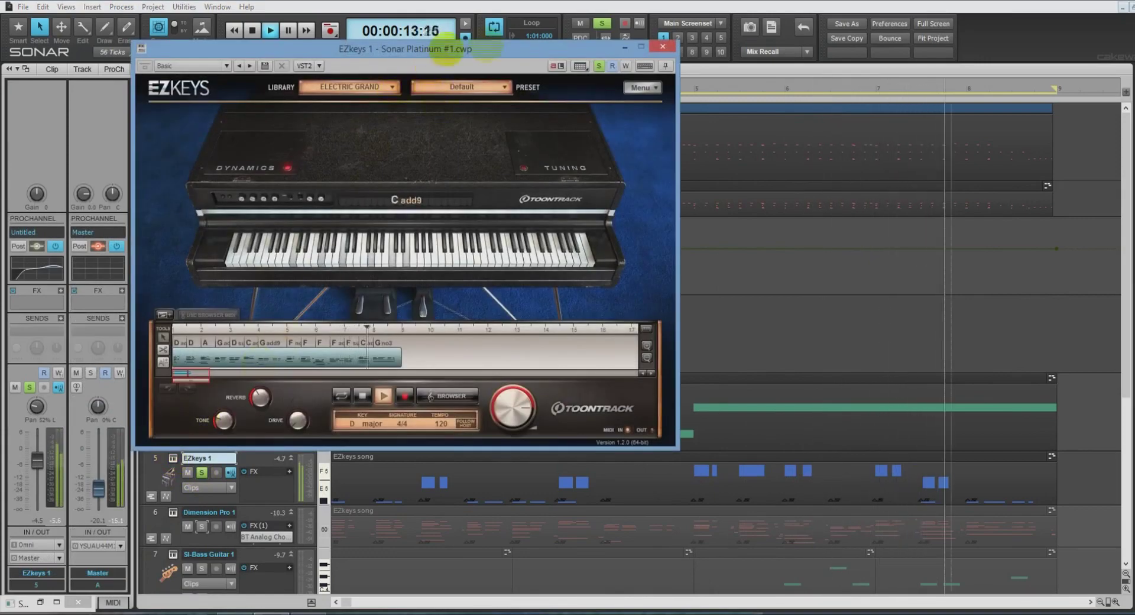
drag(488, 46, 543, 74)
key(space)
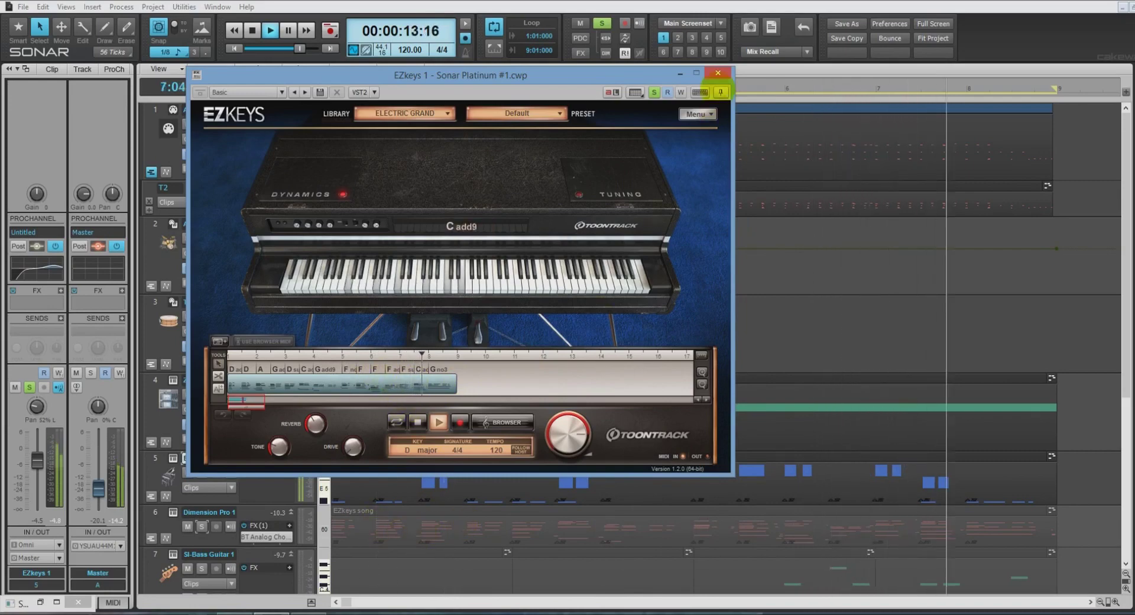
click(718, 72)
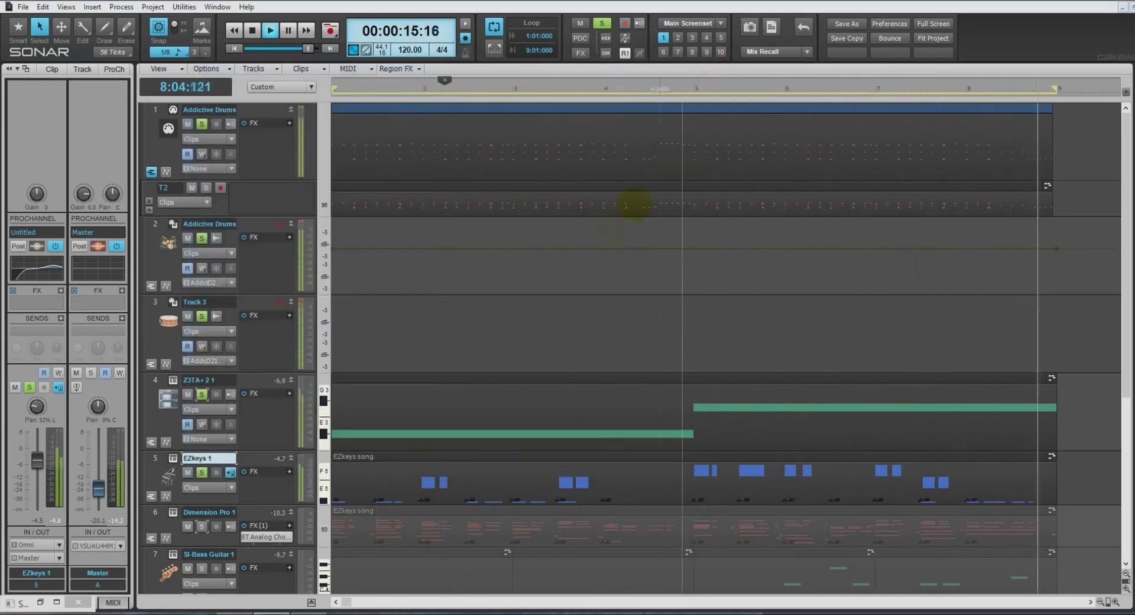
Add Dimension Pro 1 to the soloed tracks, and clear all solos in the project
key(w)
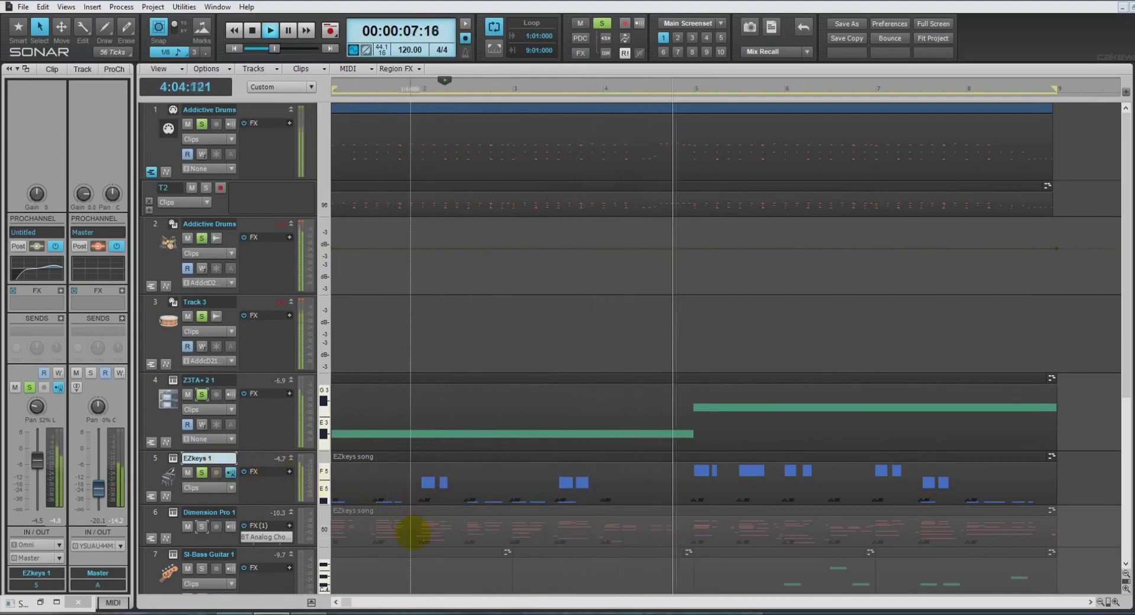
click(201, 527)
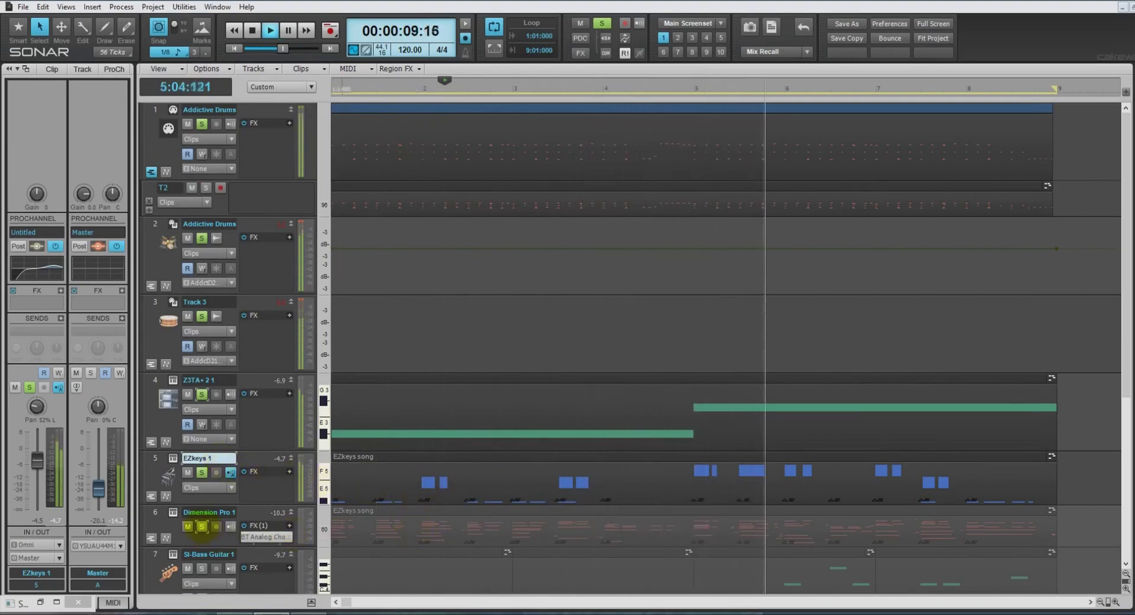
click(602, 24)
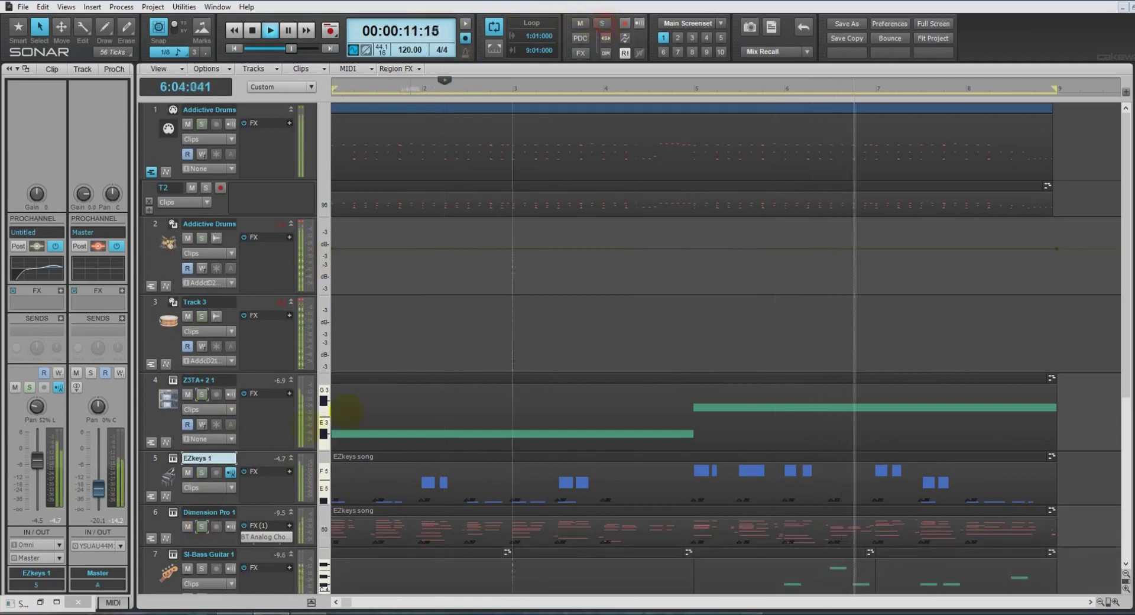
Solo the EZkeys 1, Dimension Pro 1 and SI-Bass Guitar 1 tracks together during playback
click(202, 471)
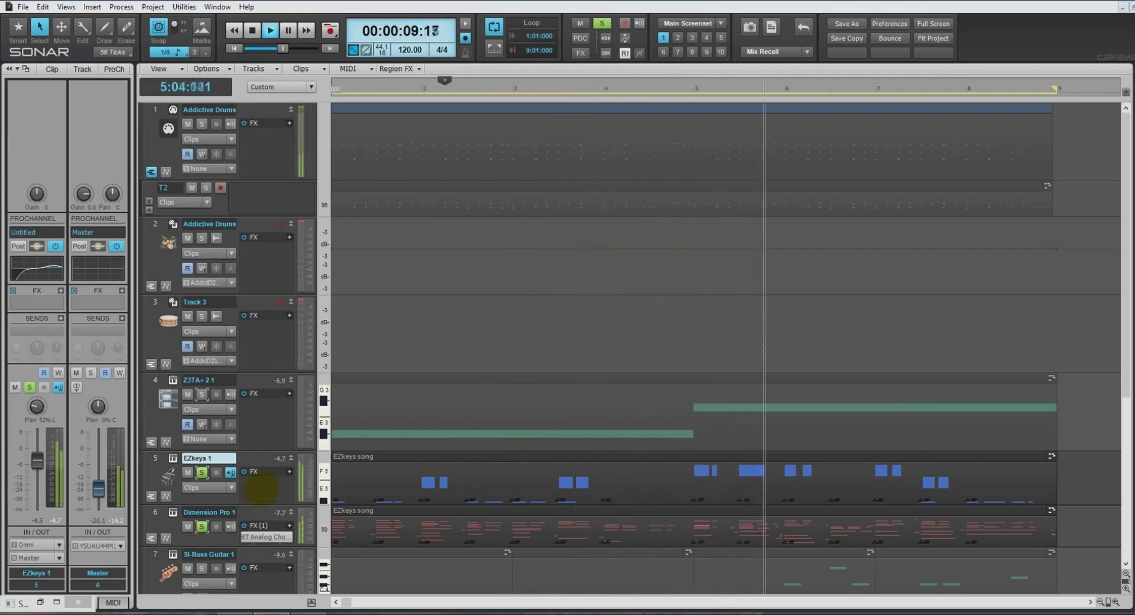
drag(1123, 316, 1127, 340)
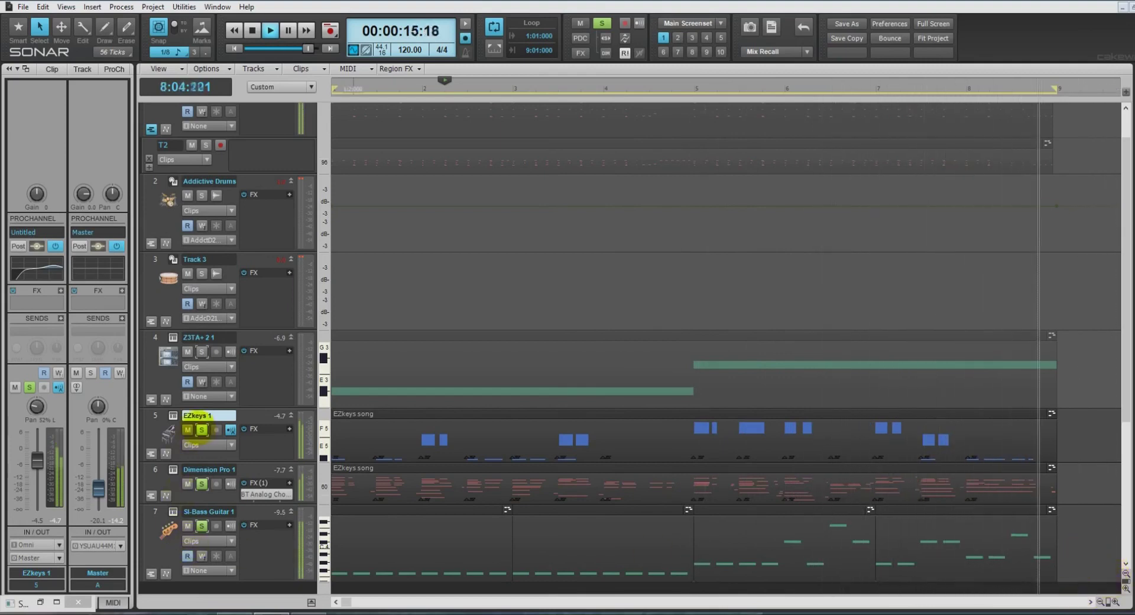
View the EZkeys 1 instrument window during playback, close it, and clear all solos in the project
click(173, 415)
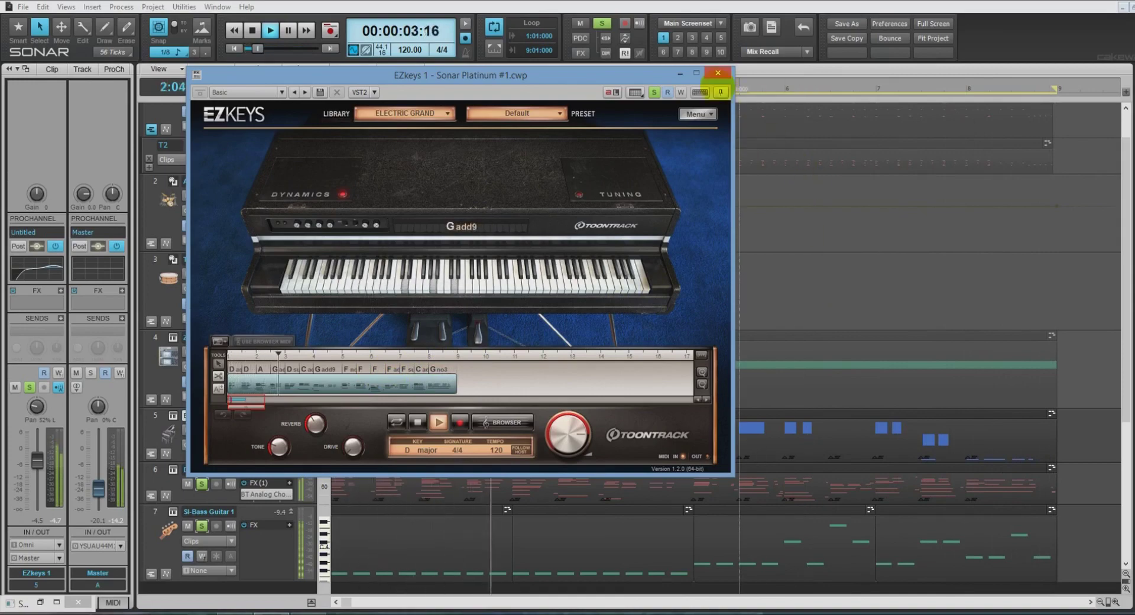
click(718, 72)
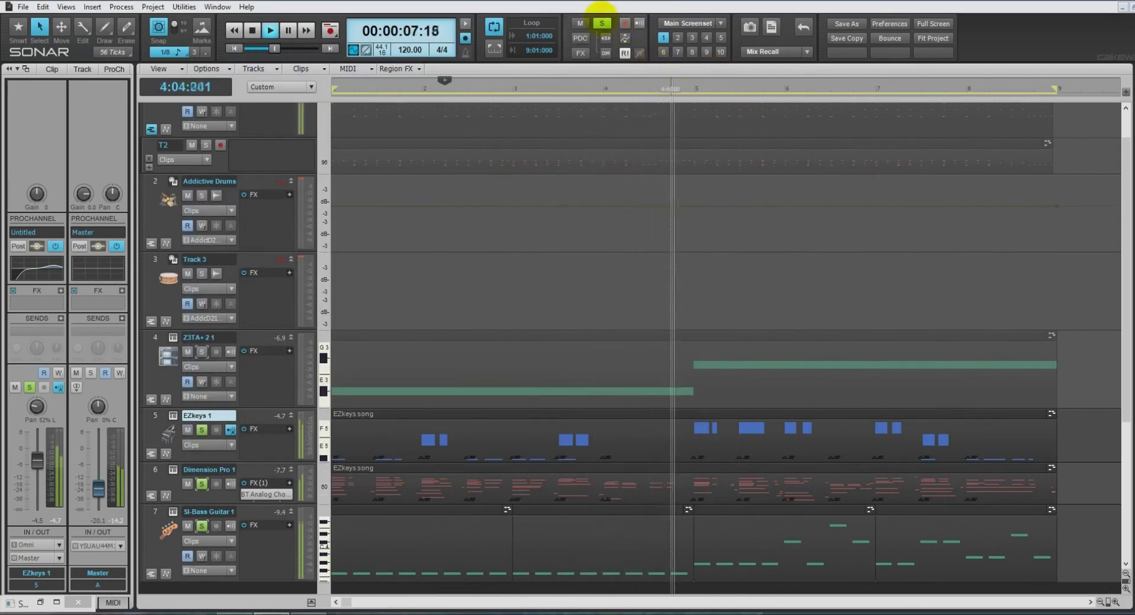
click(601, 23)
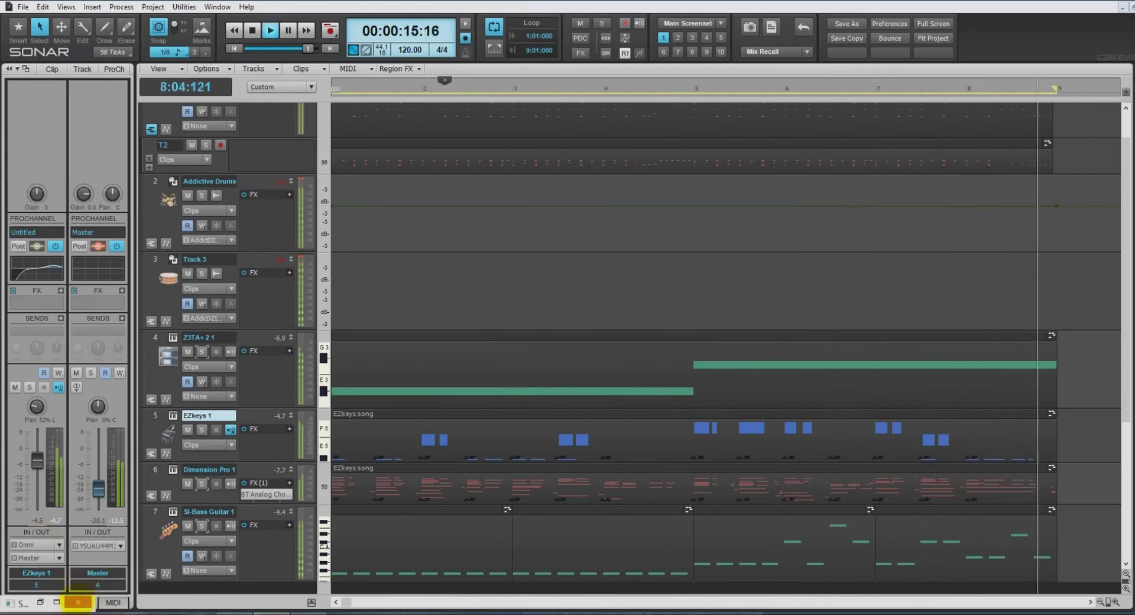
Maximize the Console and expand the ProChannel modules of all track strips to view their EQ, compressor and console emulator settings
click(57, 602)
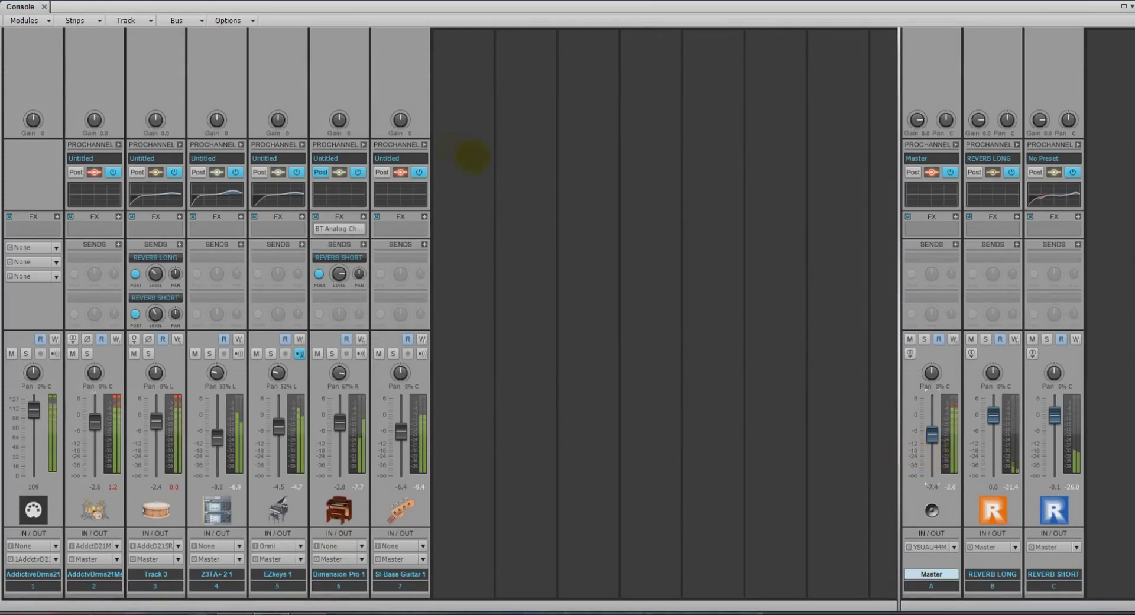
ctrl+click(424, 144)
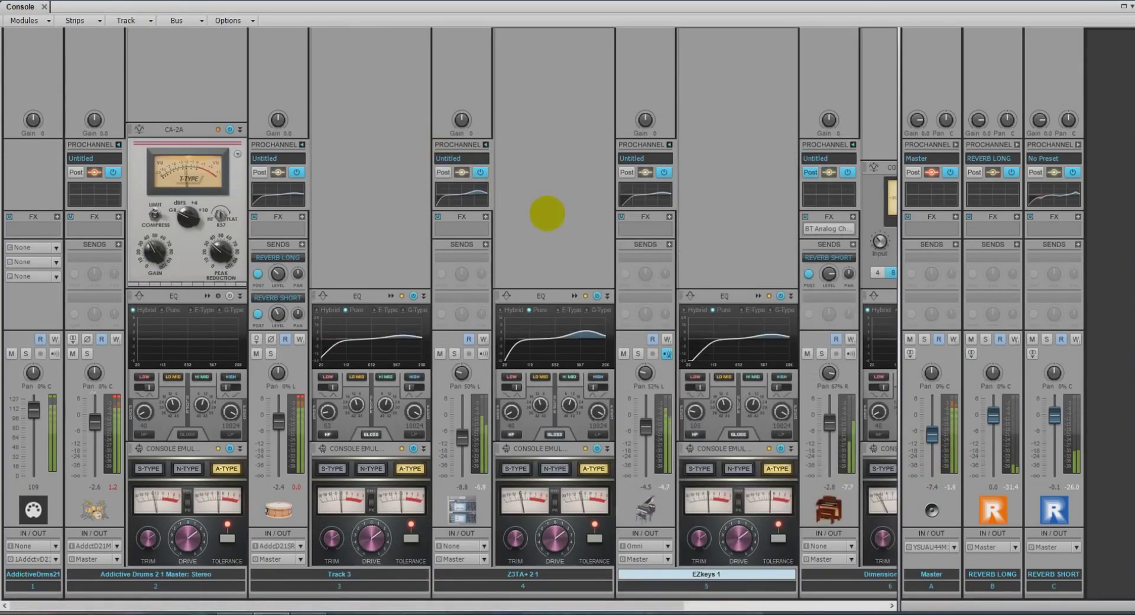
drag(357, 602, 514, 608)
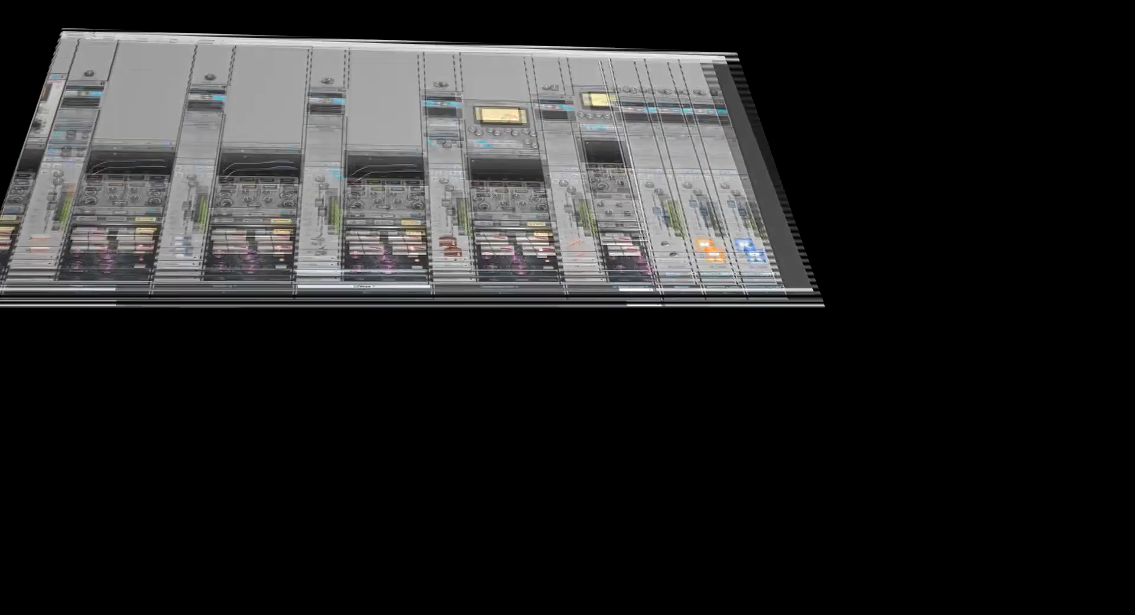